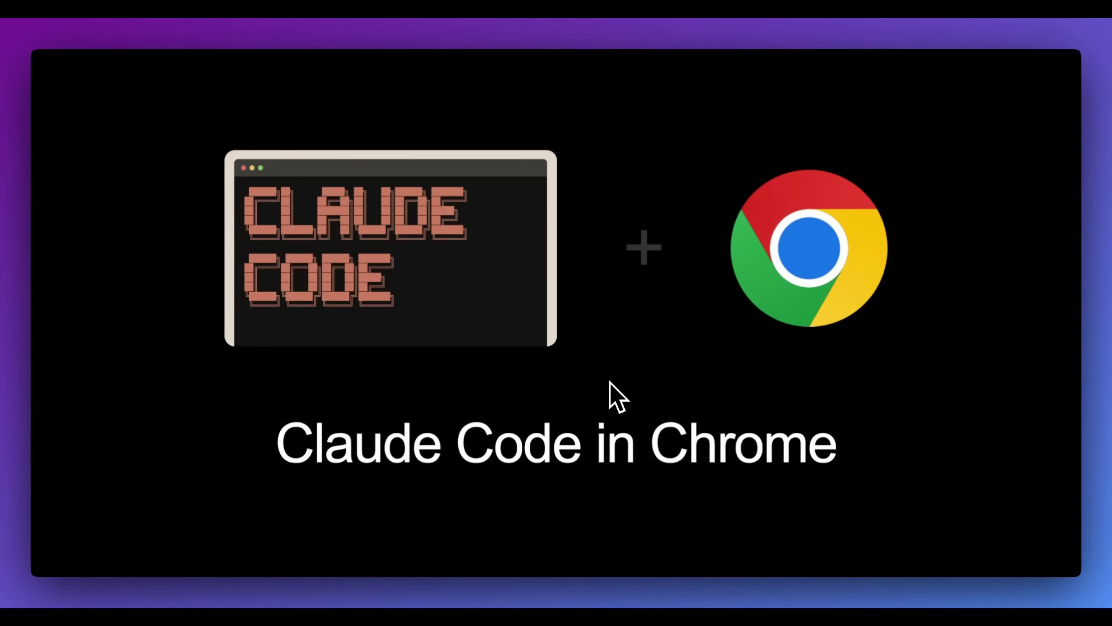
- Advance from the 'Claude Code in Chrome' title slide to 'Your Browser, Your Sessions'
key("Right")
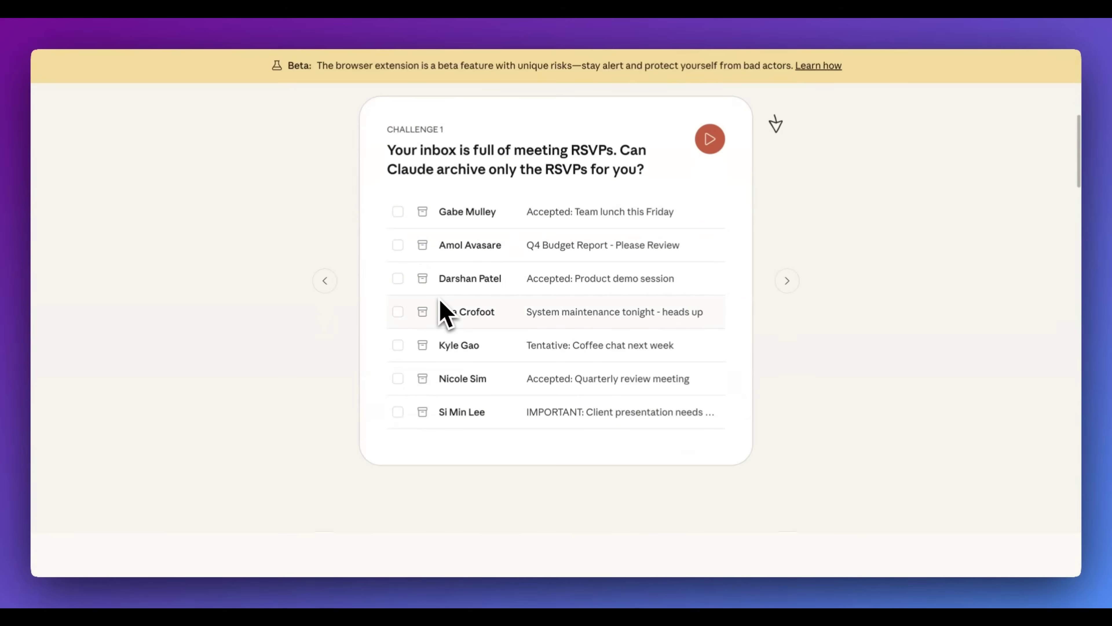
- Scroll past the extension page's cards and risks section, then back up to 'Ready to roam Chrome?'
scroll(658, 223, "down", 8)
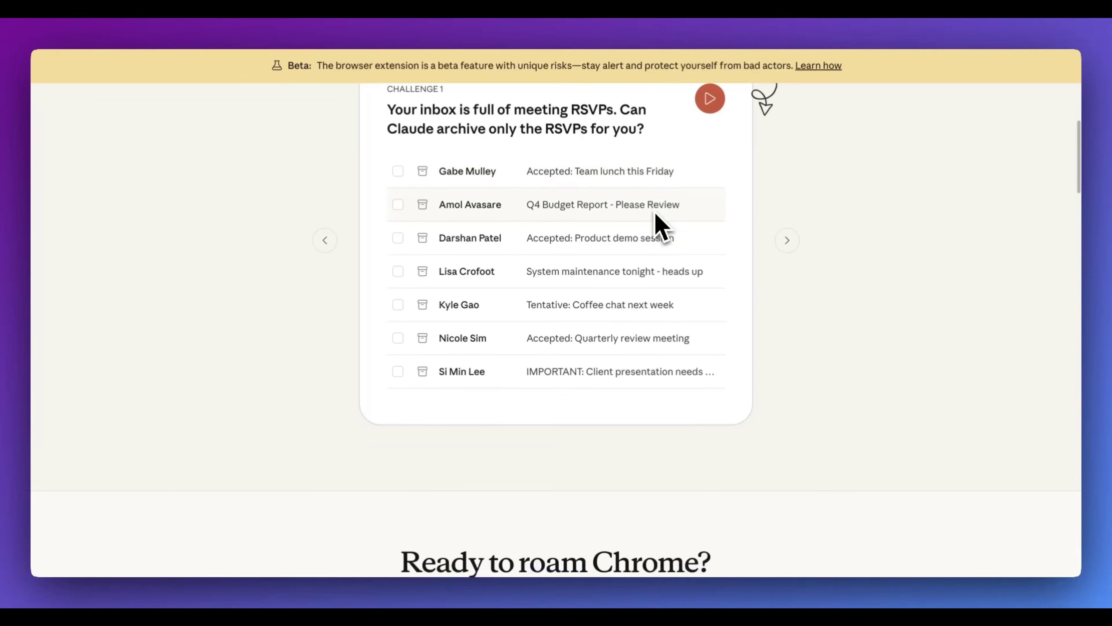
scroll(659, 226, "down", 15)
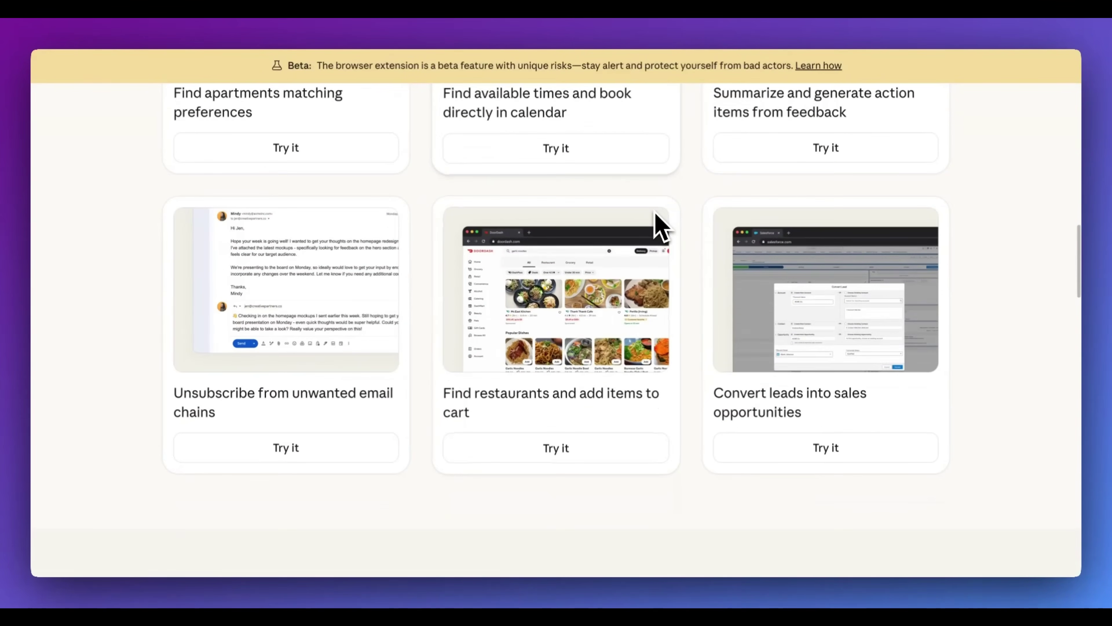
scroll(659, 225, "down", 5)
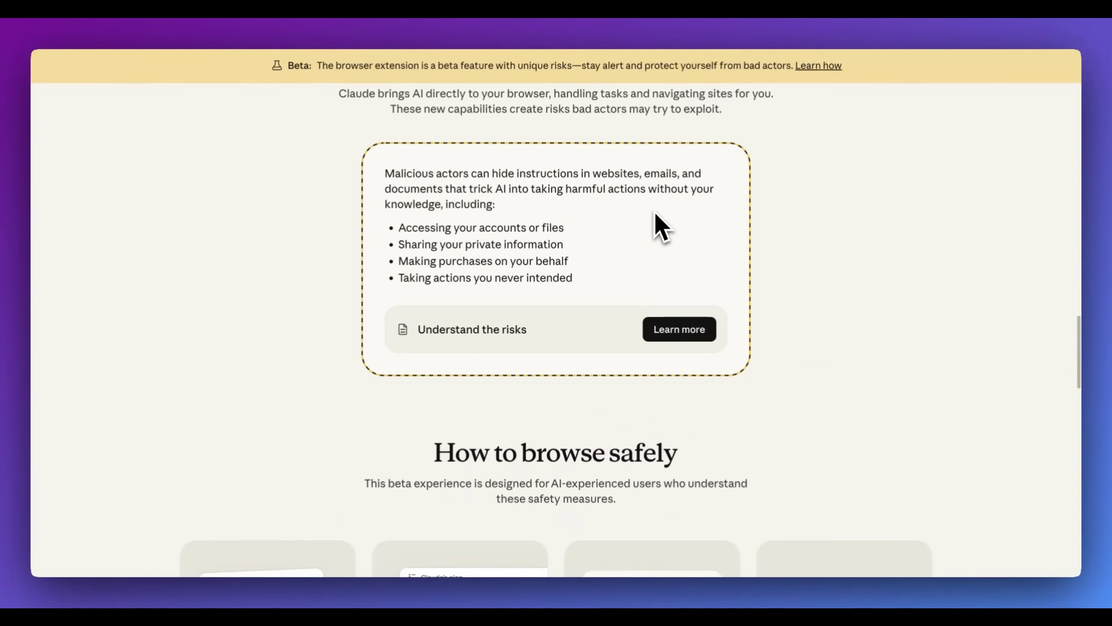
scroll(659, 225, "up", 15)
scroll(659, 225, "up", 5)
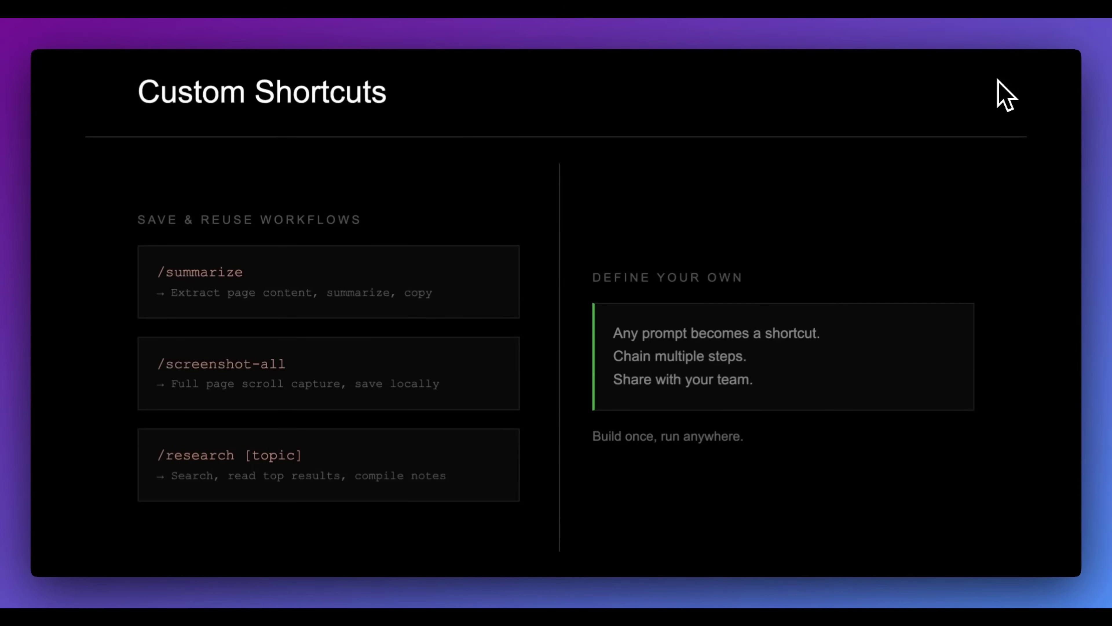
- Advance past the Cross-App Workflows slide to 'Demo: AI Orchestrating AI'
key("Right")
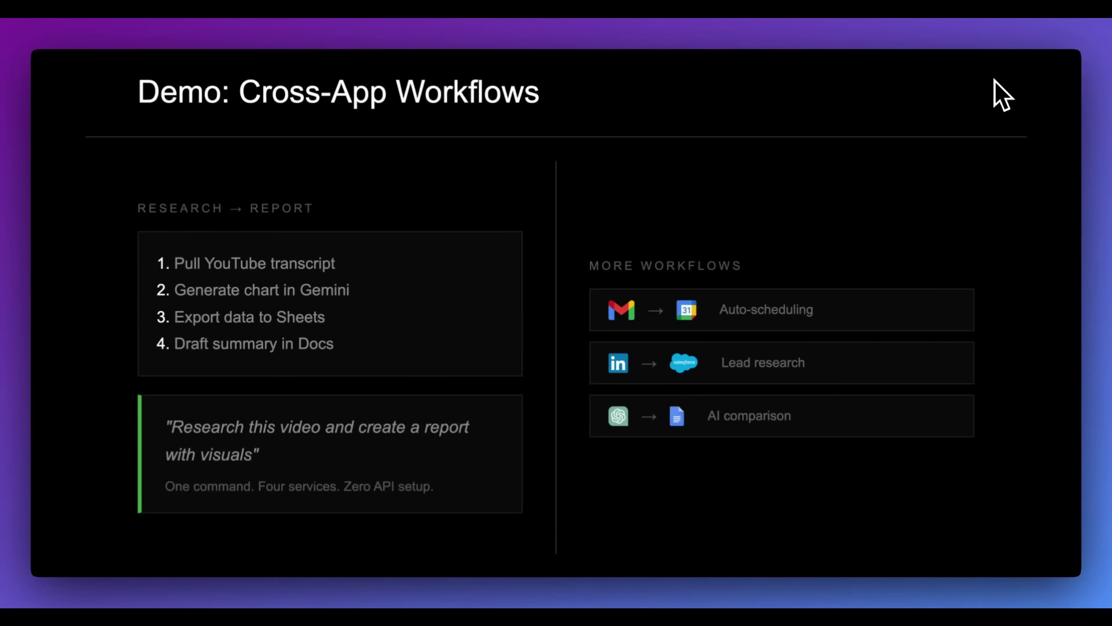
key("Right")
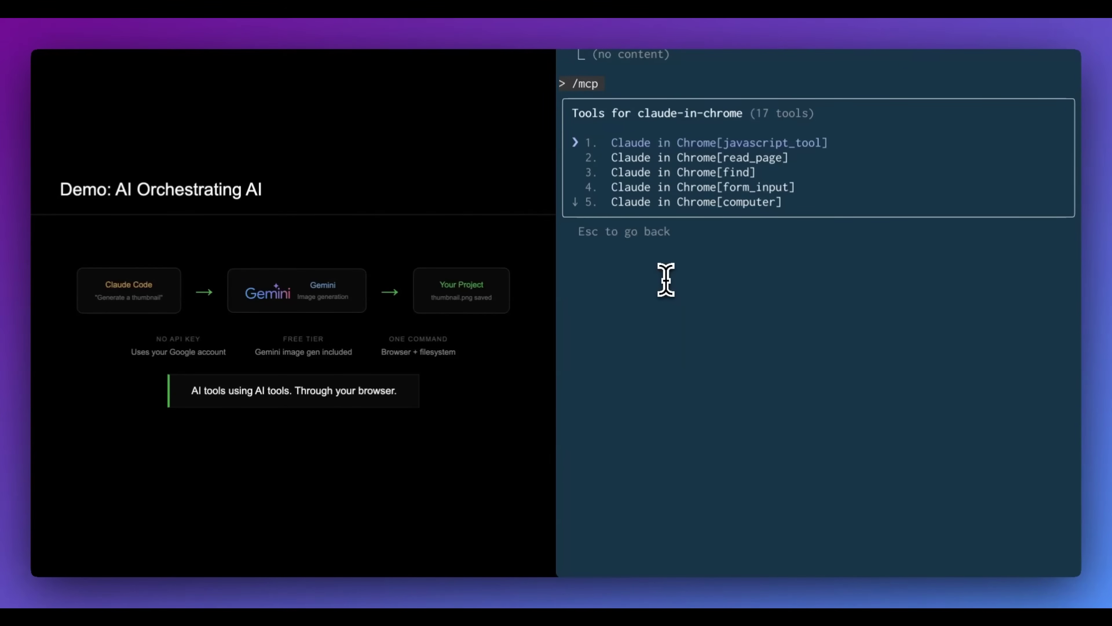
- Step down the claude-in-chrome tool list from resize_window to item 15, read_network_requests
key("Down")
key("Down")
key("Down")
key("Down")
key("Down")
key("Down")
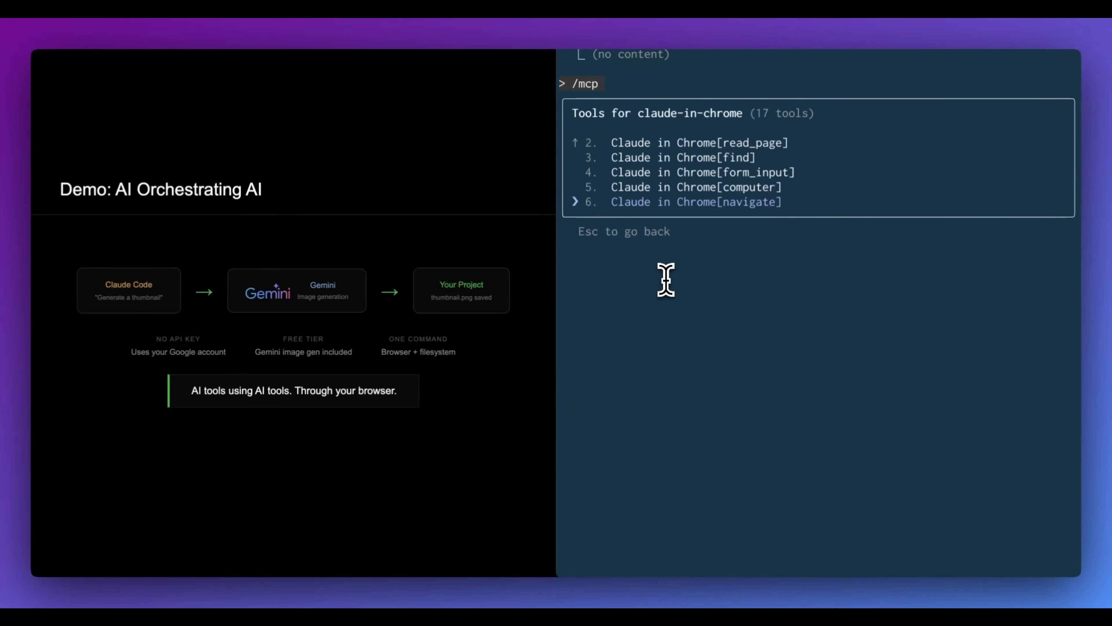
key("Down")
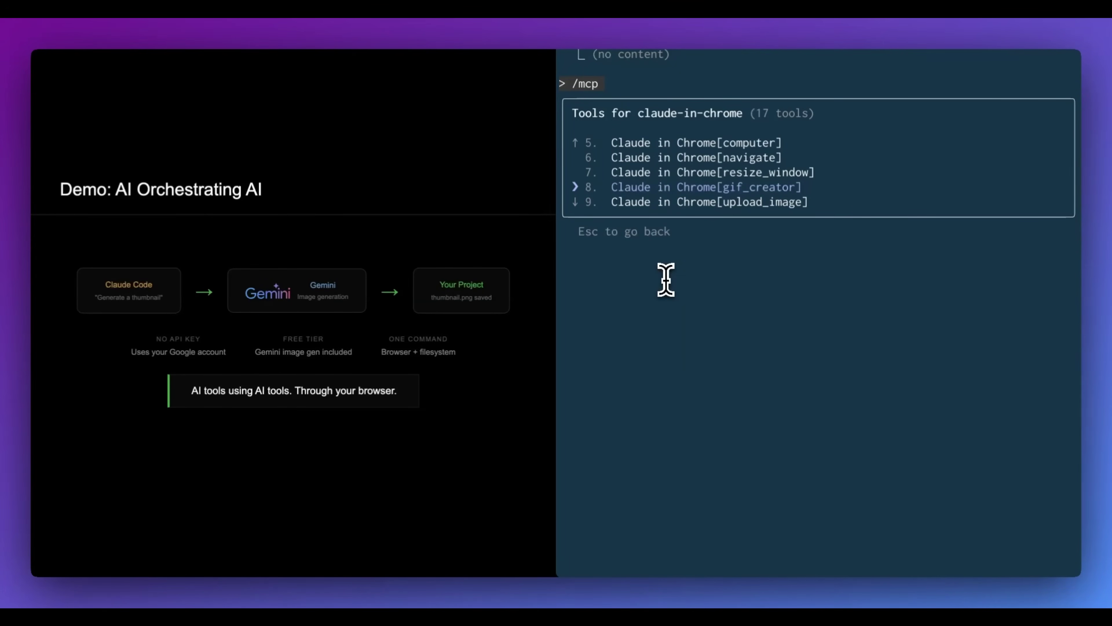
key("Down")
key("Down")
key("Down")
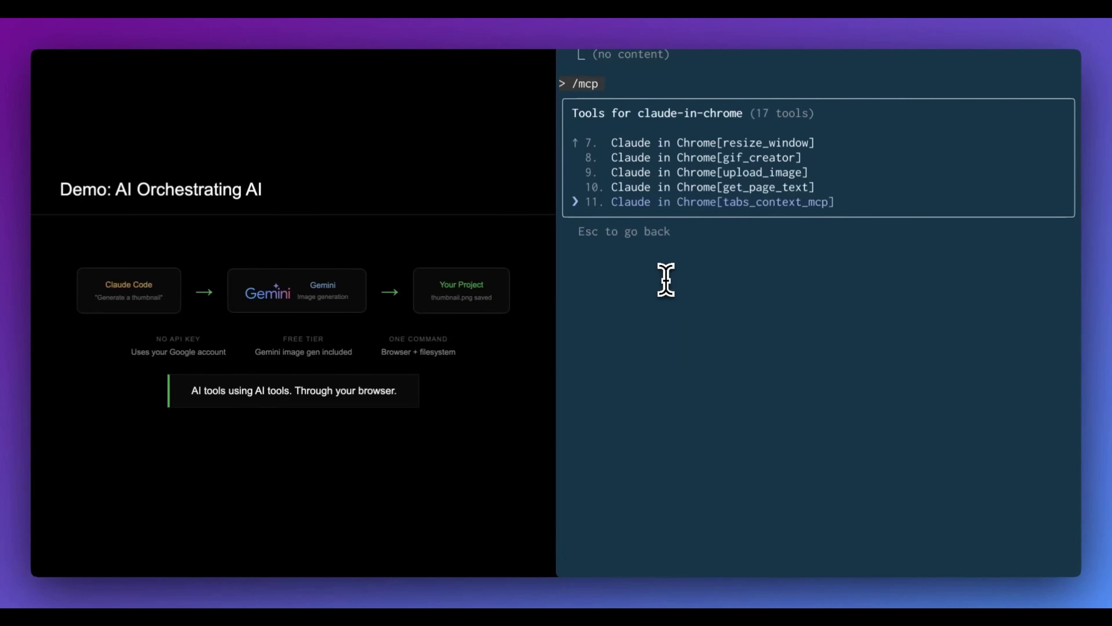
key("Down")
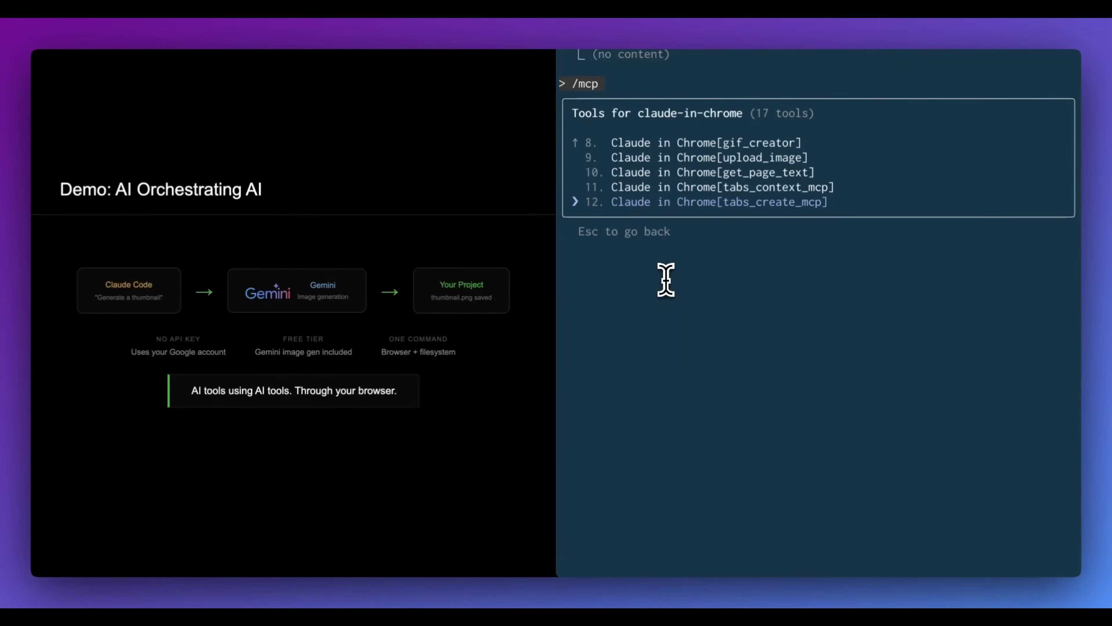
key("Down")
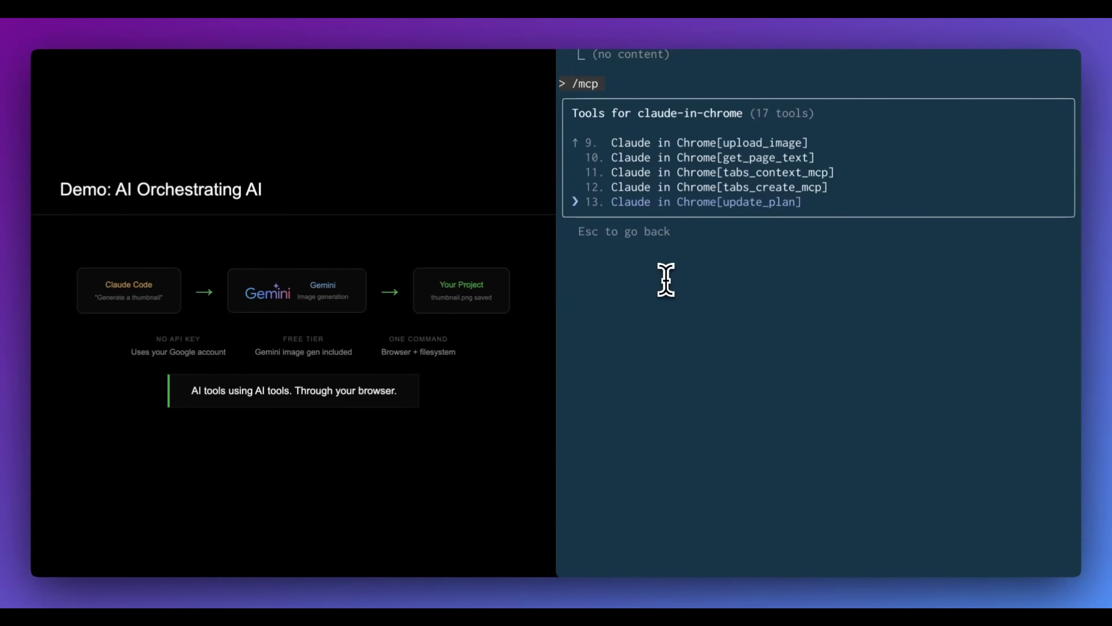
key("Down")
key("Down")
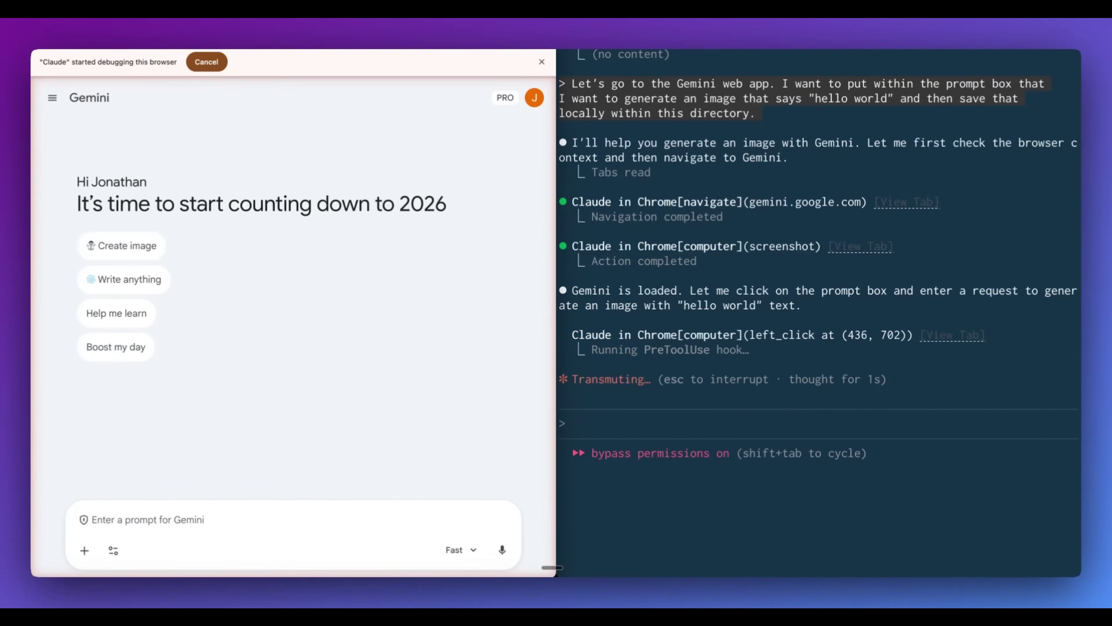
- Have Claude Code open Gemini in Chrome and enter a prompt for a 'hello world' text image
mouse_move(545, 26)
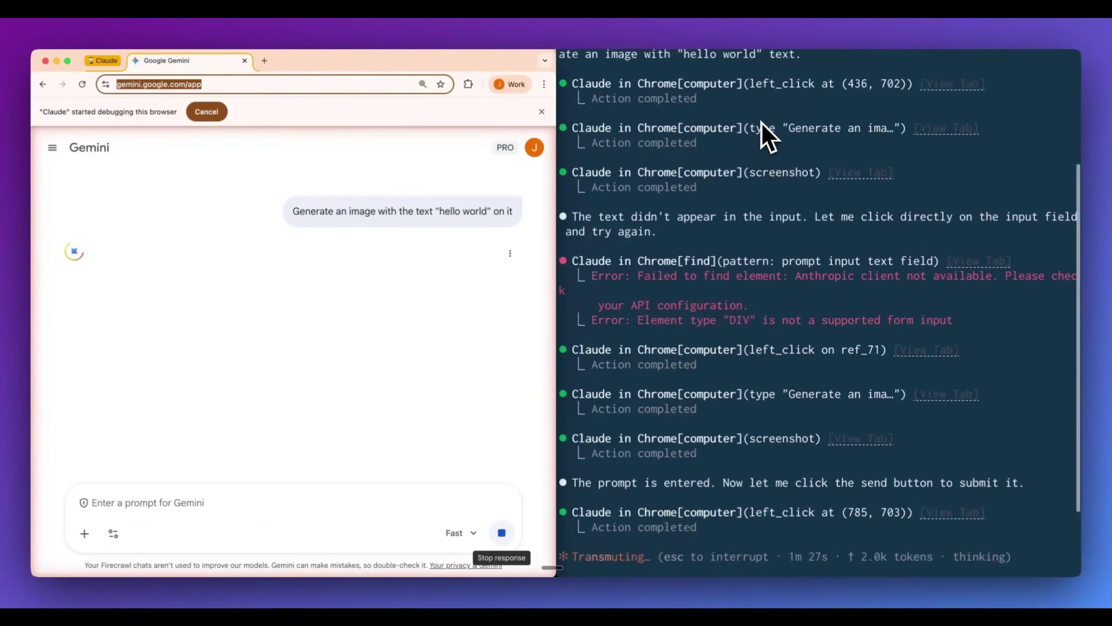
- Scroll the Claude Code output while Gemini generates the chalkboard reading 'HELLO WORLD'
scroll(769, 136, "up", 2)
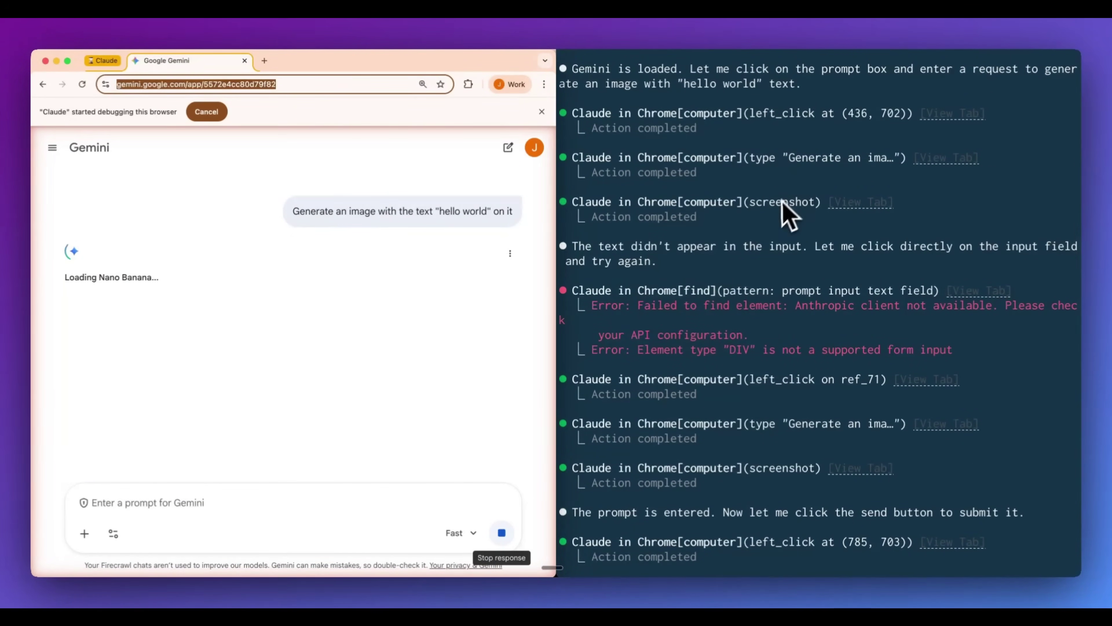
scroll(785, 219, "down", 3)
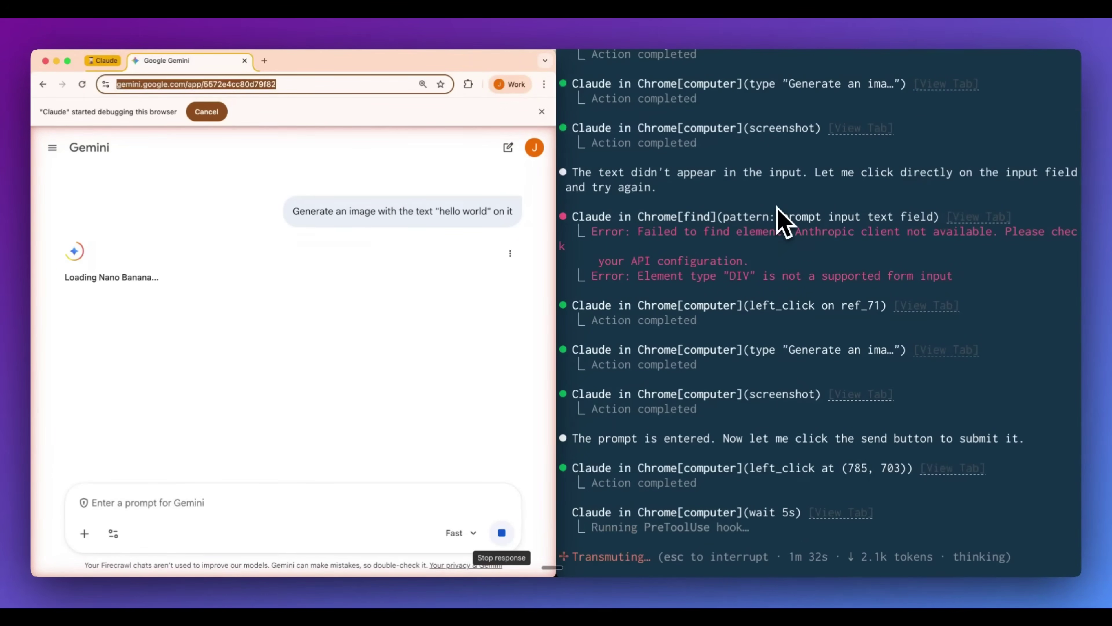
scroll(799, 167, "down", 3)
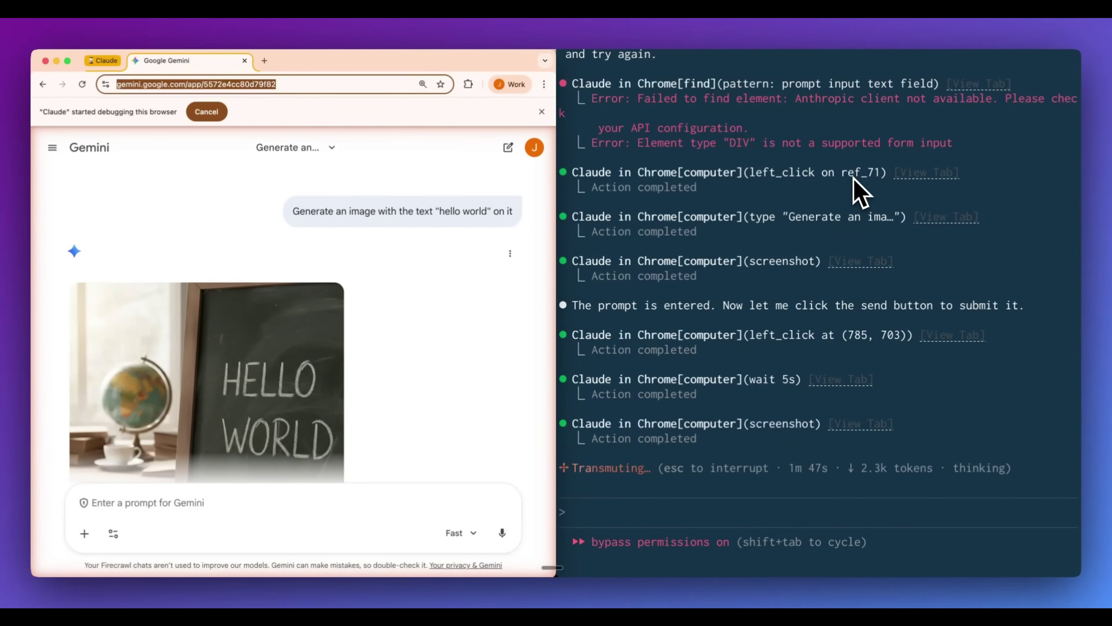
- Let Claude open the chalkboard image full size and ask to download it as a PNG to Downloads
mouse_move(302, 382)
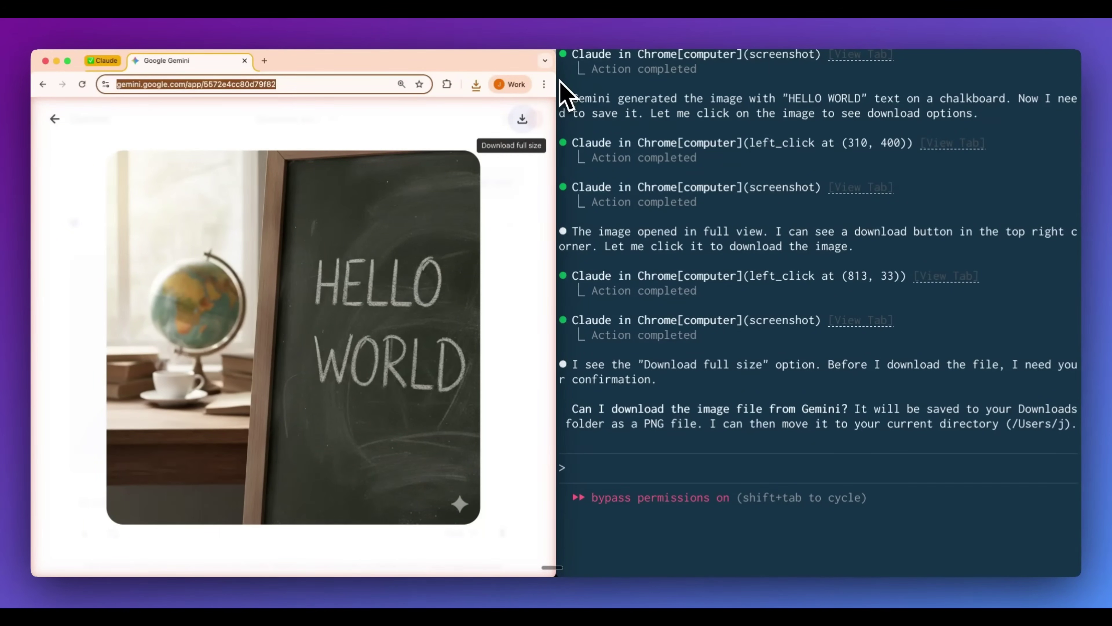
- Answer 'yes' in the terminal so Claude saves the image locally as hello_world.png
left_click(600, 450)
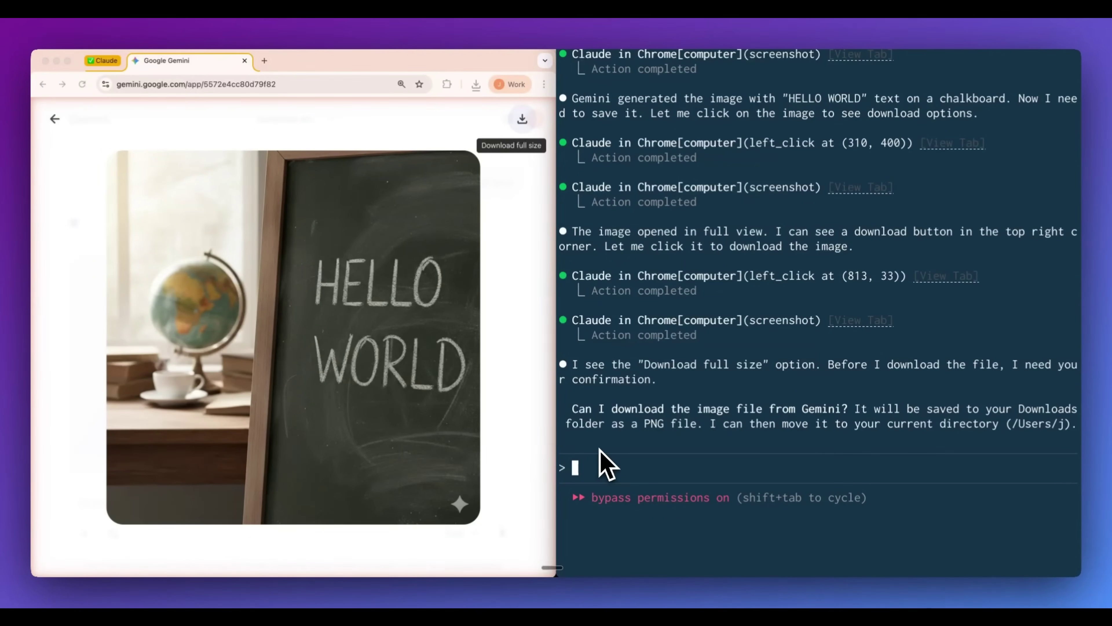
type("yes")
key("Return")
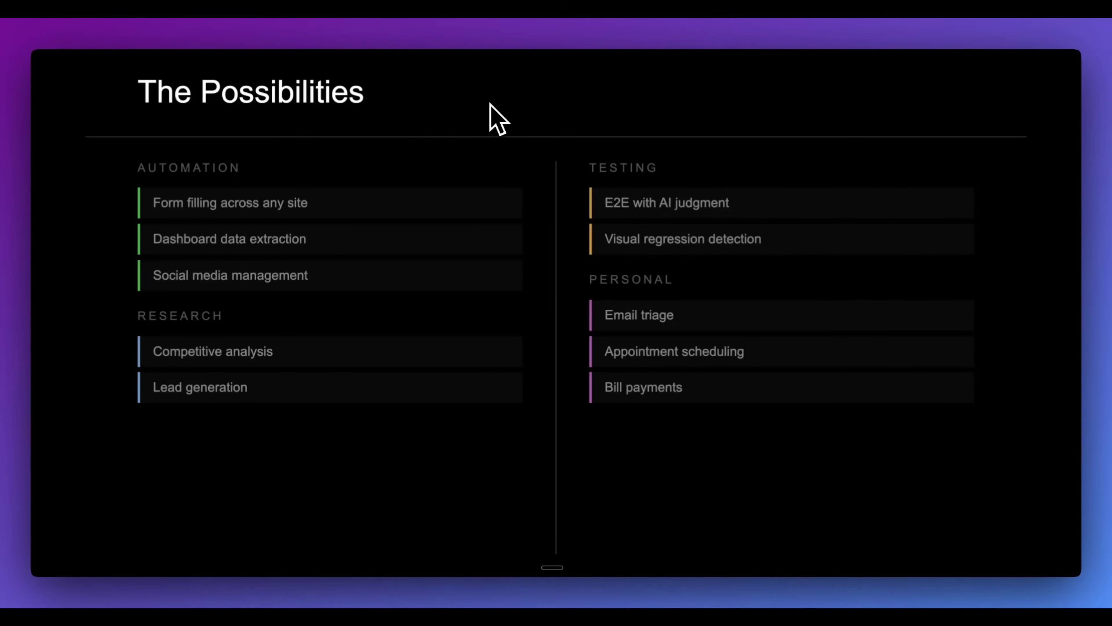
- Advance past The Reframe slide to 'What if Claude could do all of that?'
key("Right")
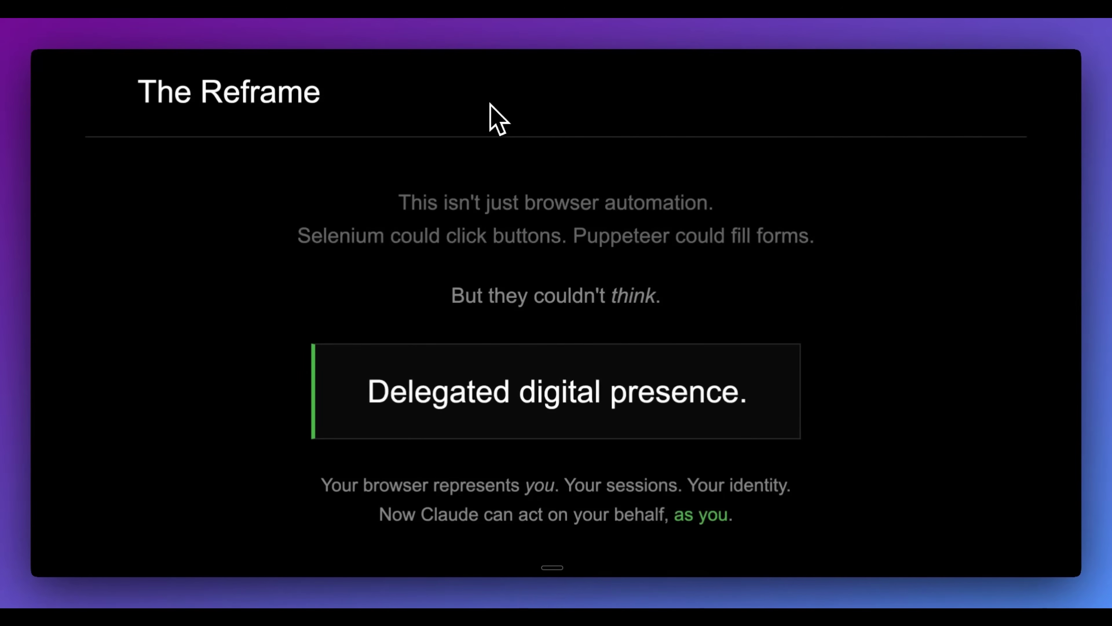
key("Right")
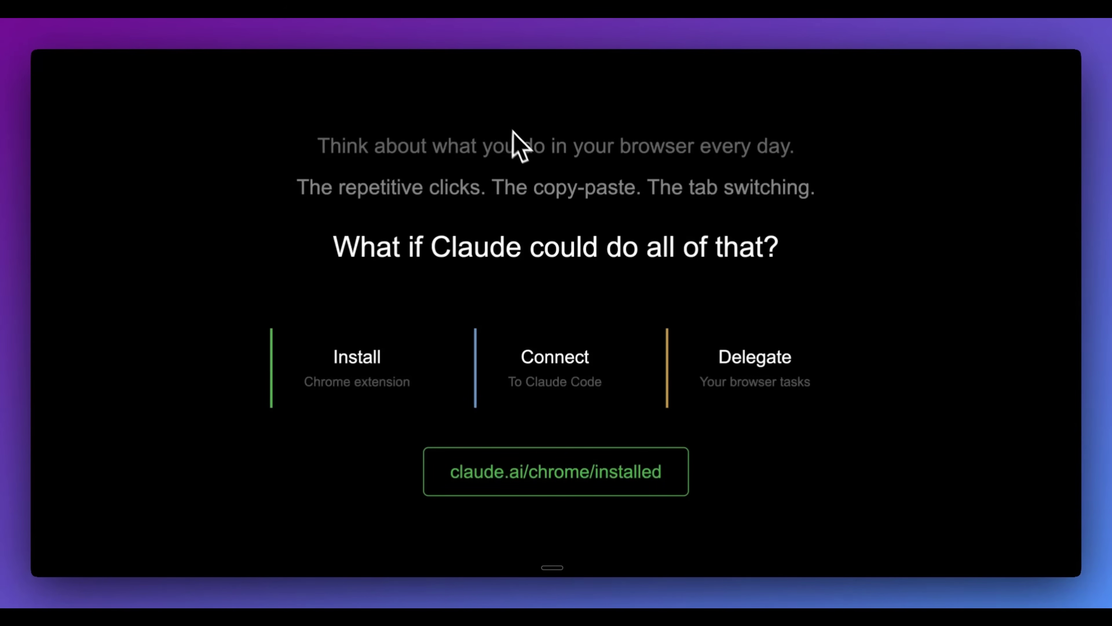
- Advance to the References slide listing claude.ai/chrome/installed, modelcontextprotocol.io and three more links
key("Right")
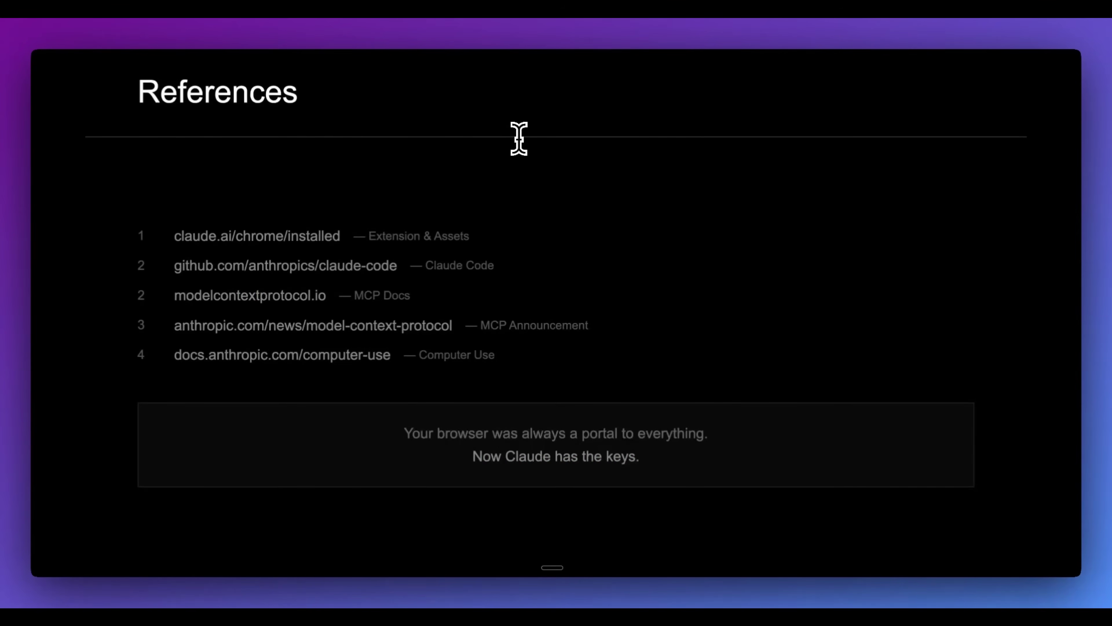